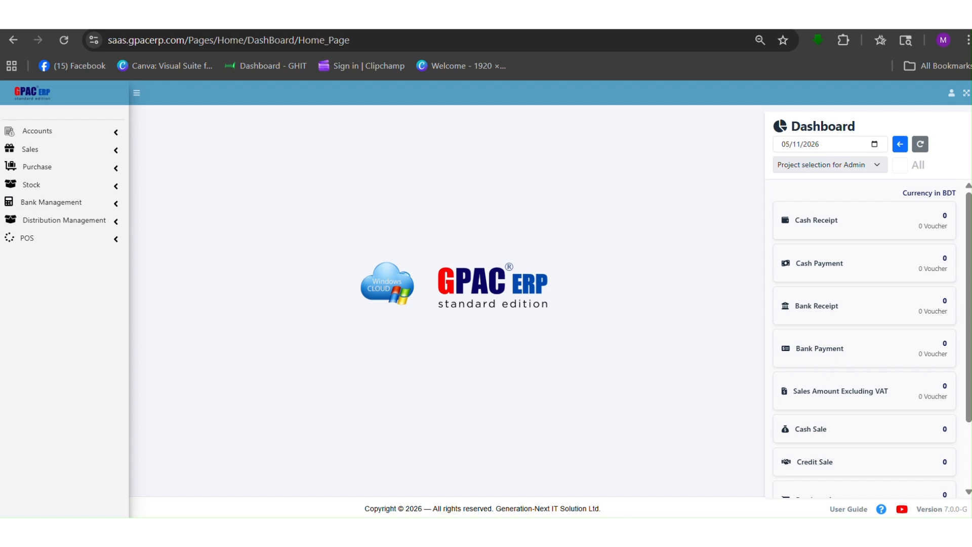
- Open the Order Collection form under Distribution Management and select Cumilla Sports and Gadget Ltd as the distributor
{"action": "left_click", "coordinate": [93, 226]}
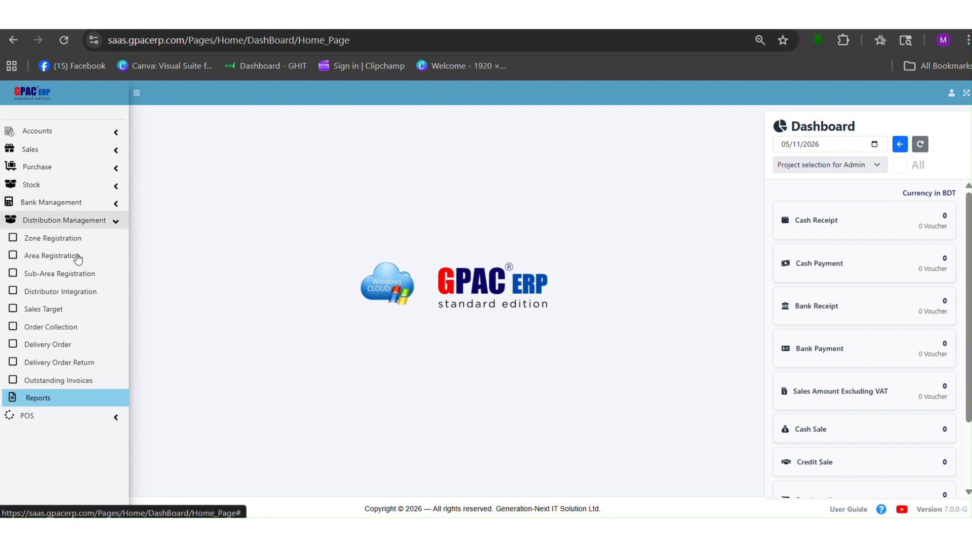
{"action": "left_click", "coordinate": [73, 331]}
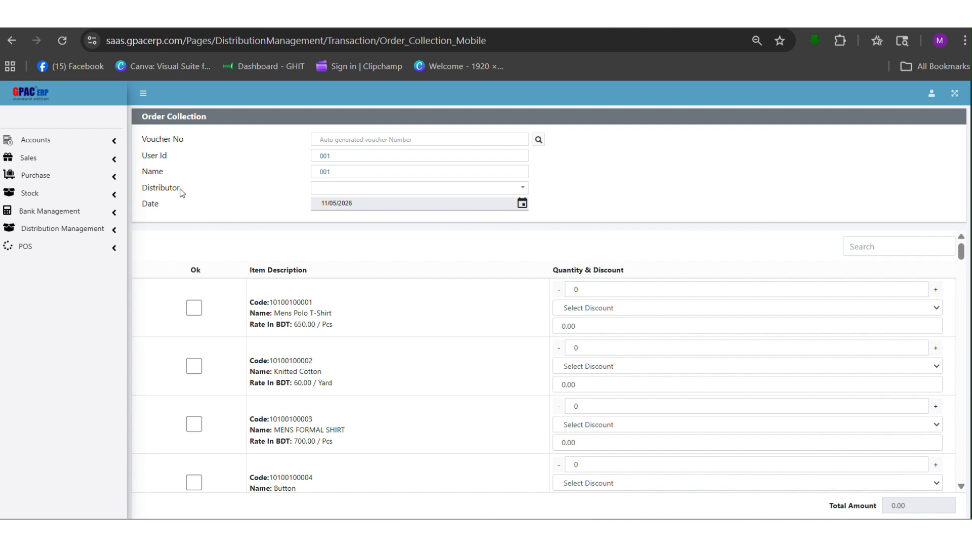
{"action": "left_click", "coordinate": [318, 193]}
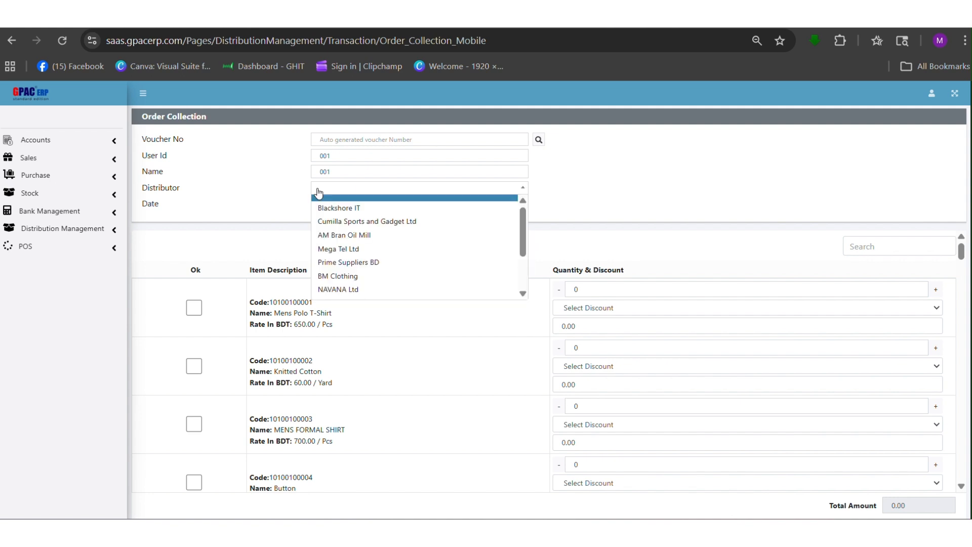
{"action": "left_click", "coordinate": [331, 223]}
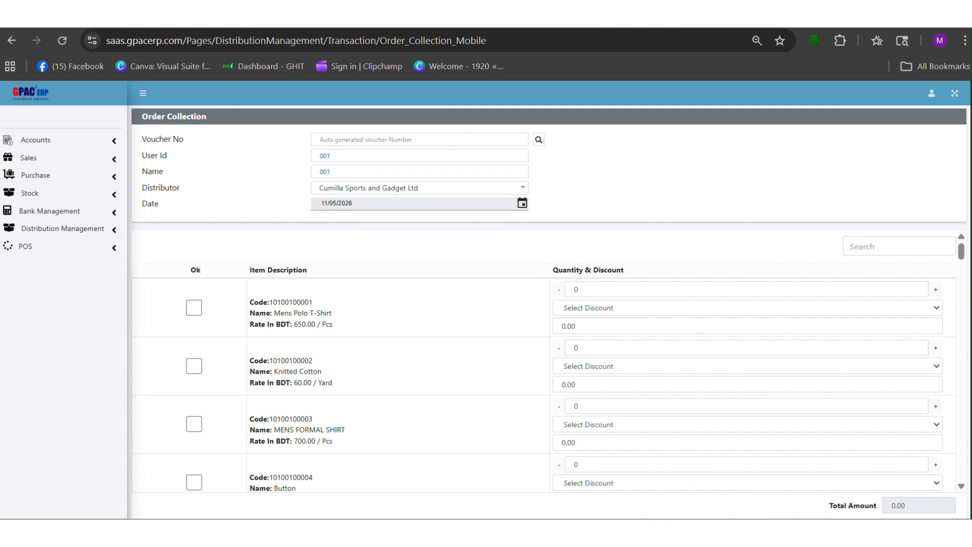
- Add the TravelPro Bag to the order with a quantity of 3 and a 5% discount
{"action": "scroll", "coordinate": [439, 271], "scroll_direction": "down", "scroll_amount": 5}
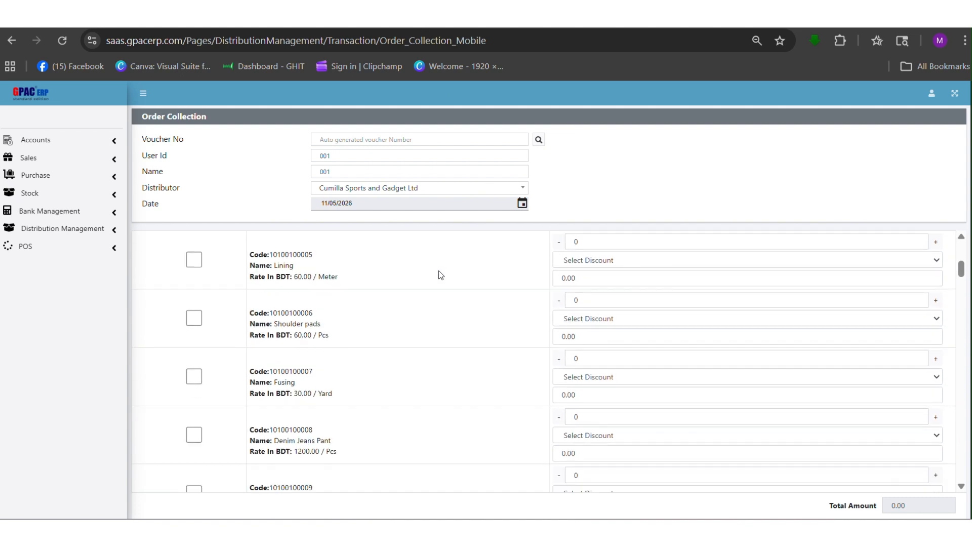
{"action": "scroll", "coordinate": [466, 358], "scroll_direction": "down", "scroll_amount": 15}
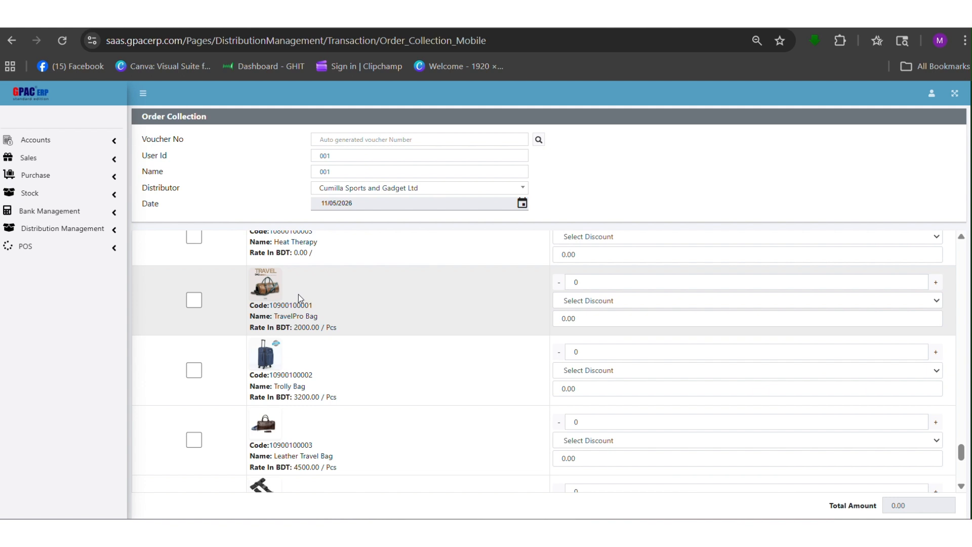
{"action": "left_click", "coordinate": [194, 300]}
{"action": "left_click", "coordinate": [574, 280]}
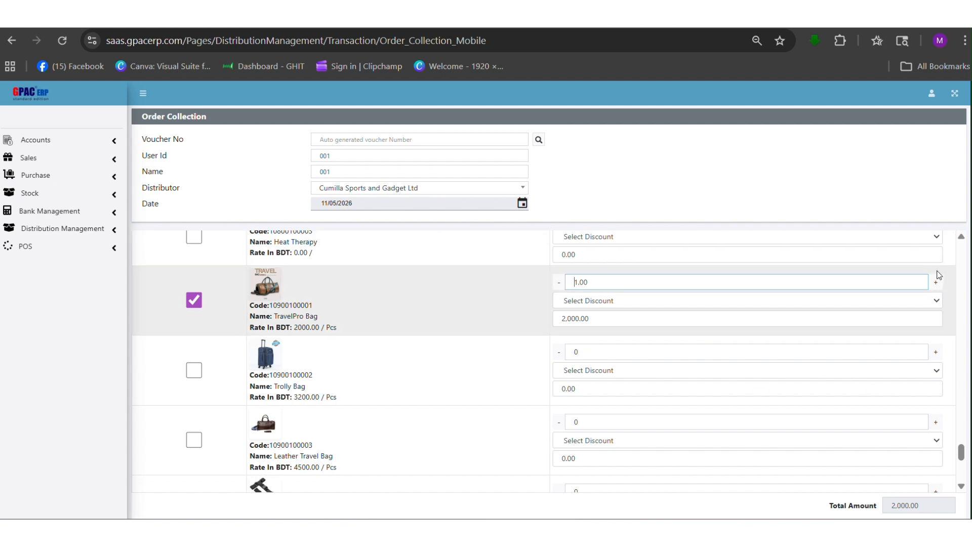
{"action": "left_click", "coordinate": [935, 281]}
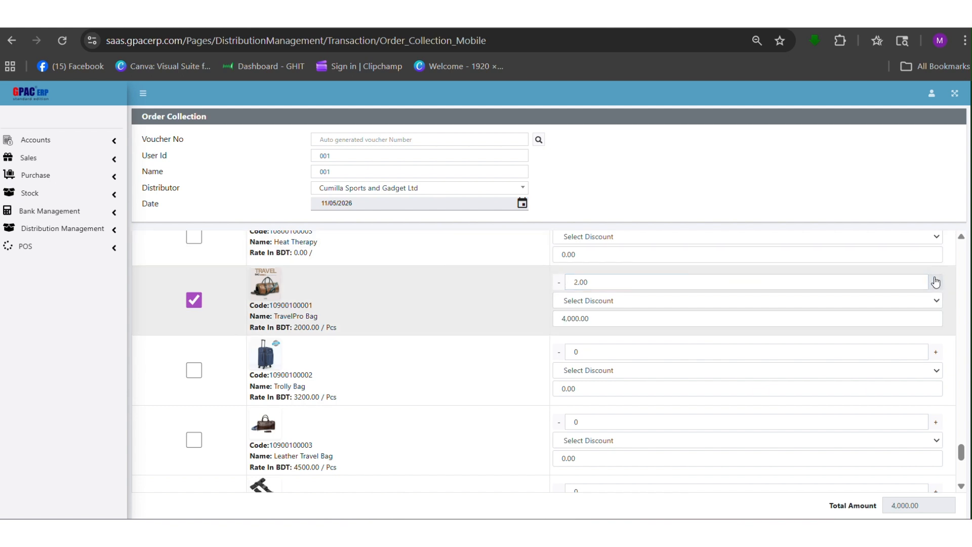
{"action": "left_click", "coordinate": [935, 281]}
{"action": "left_click", "coordinate": [793, 301]}
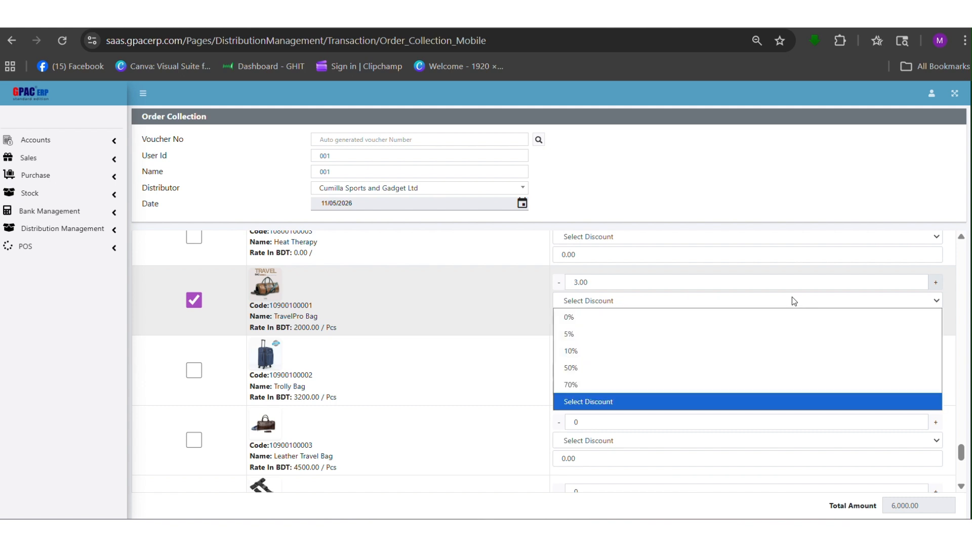
{"action": "left_click", "coordinate": [639, 335]}
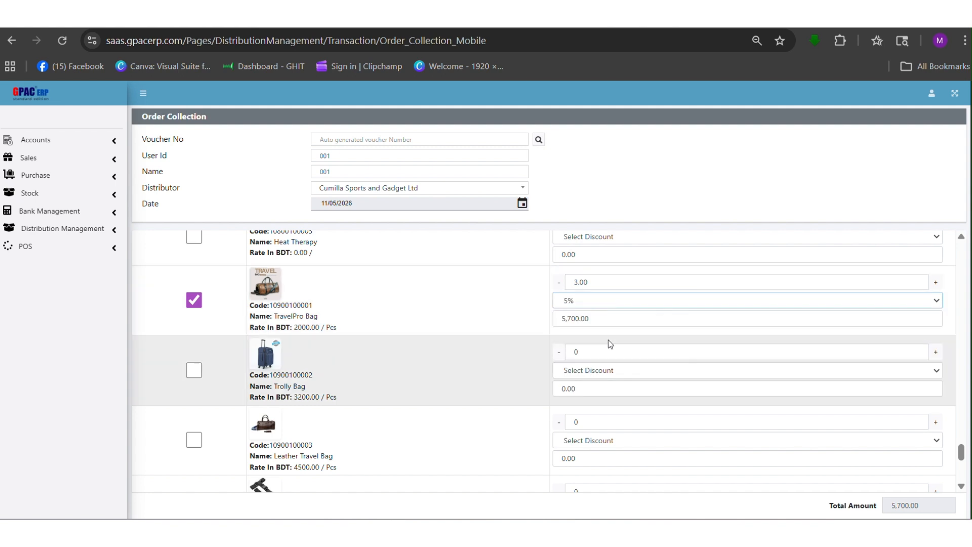
- Include the Trolly Bag with a quantity of 1, and save and submit the order
{"action": "left_click", "coordinate": [193, 371]}
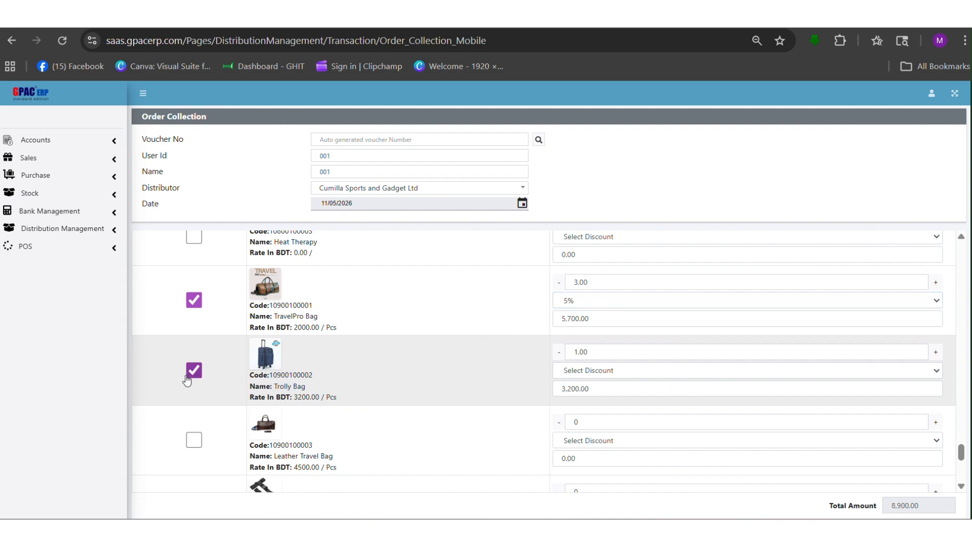
{"action": "scroll", "coordinate": [836, 476], "scroll_direction": "down", "scroll_amount": 1}
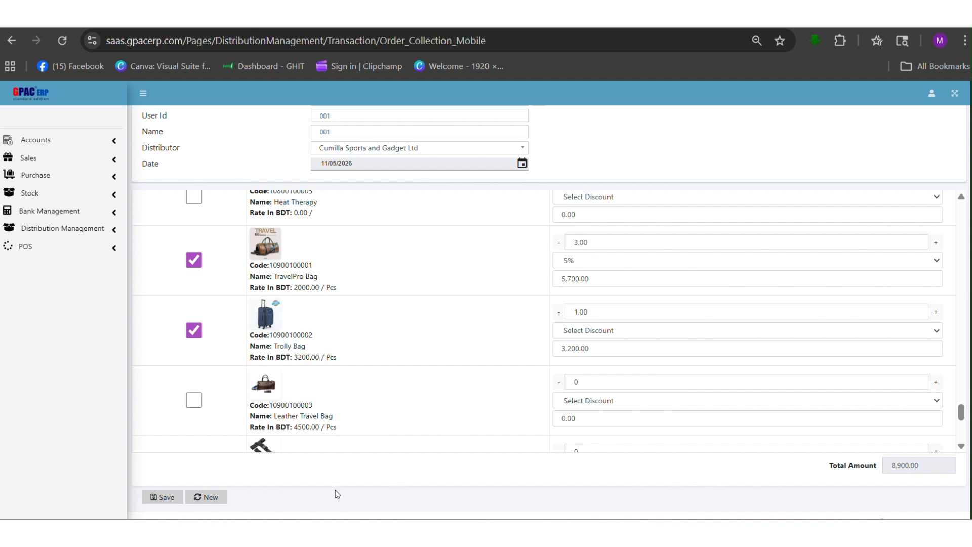
{"action": "left_click", "coordinate": [164, 498]}
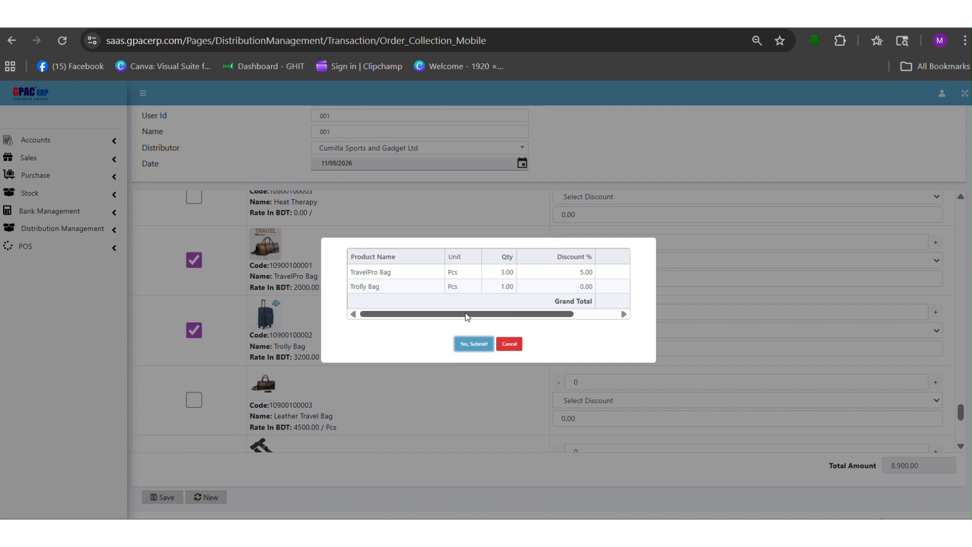
{"action": "left_click_drag", "start_coordinate": [466, 317], "coordinate": [432, 326]}
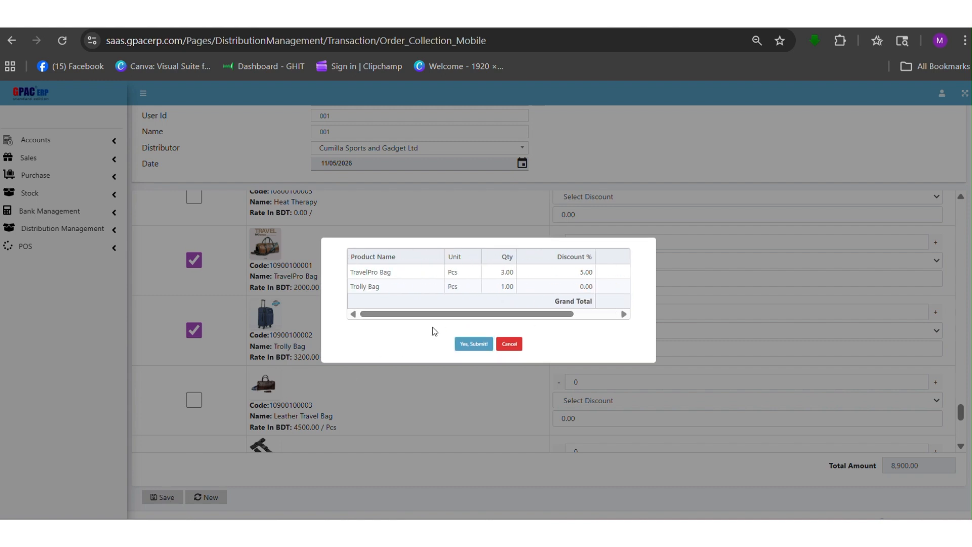
{"action": "left_click", "coordinate": [461, 345]}
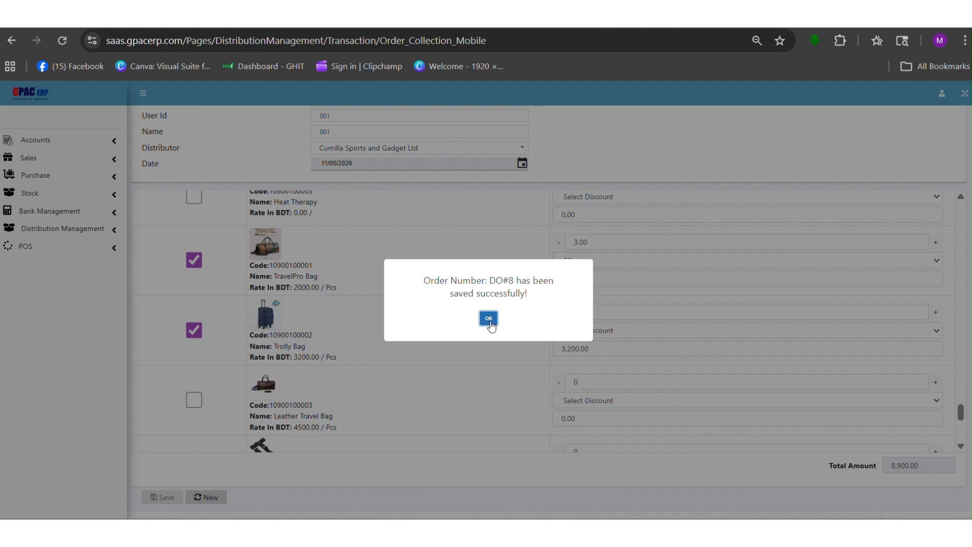
{"action": "left_click", "coordinate": [488, 319]}
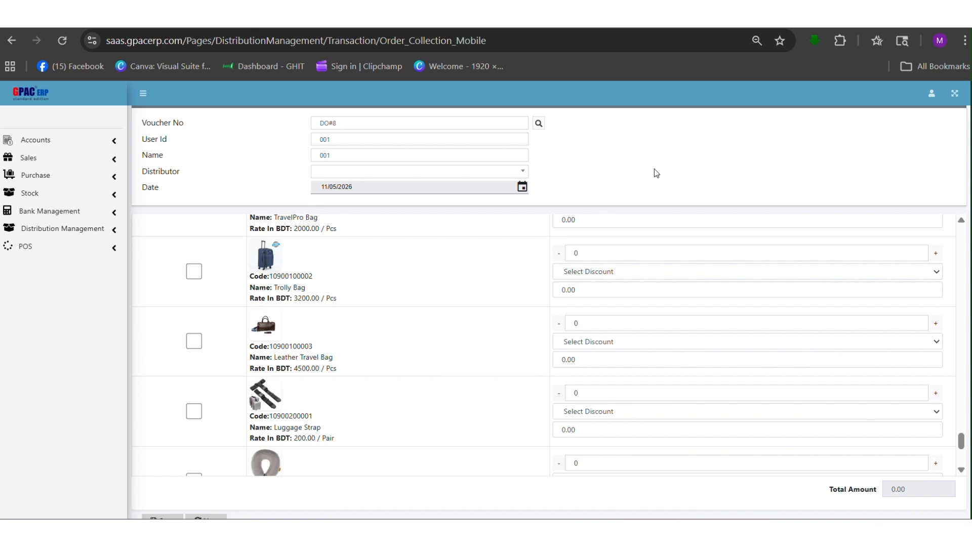
- Retrieve the newly saved order using its voucher number
{"action": "scroll", "coordinate": [631, 189], "scroll_direction": "up", "scroll_amount": 1}
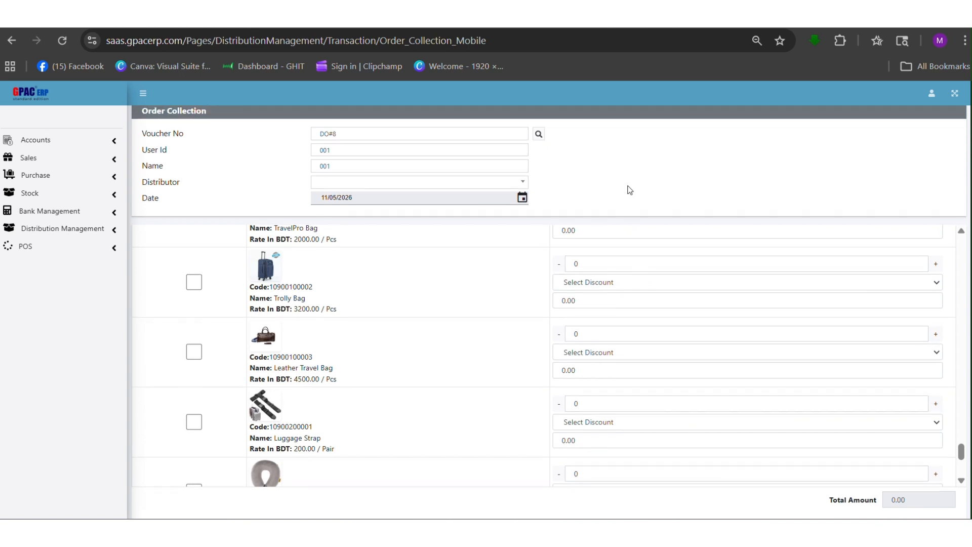
{"action": "left_click", "coordinate": [376, 143]}
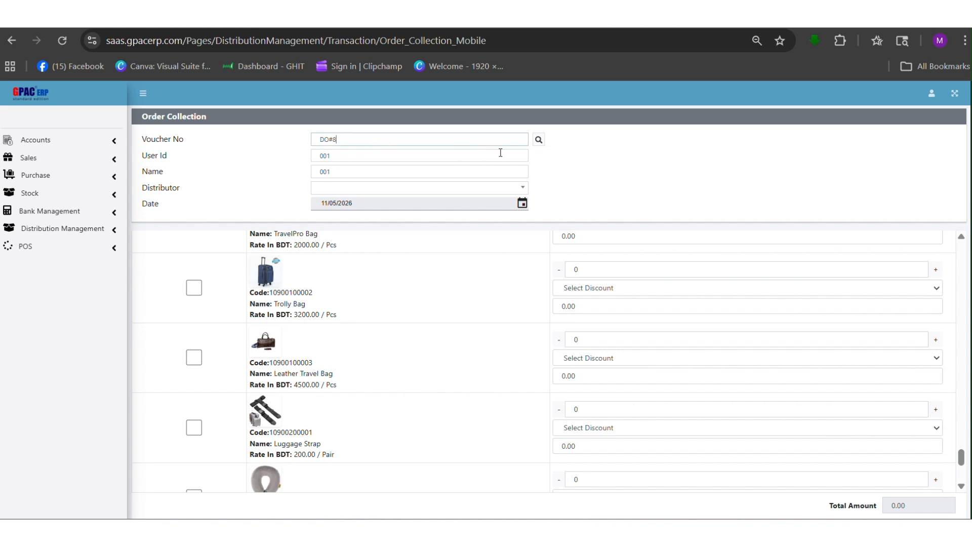
{"action": "left_click", "coordinate": [537, 143]}
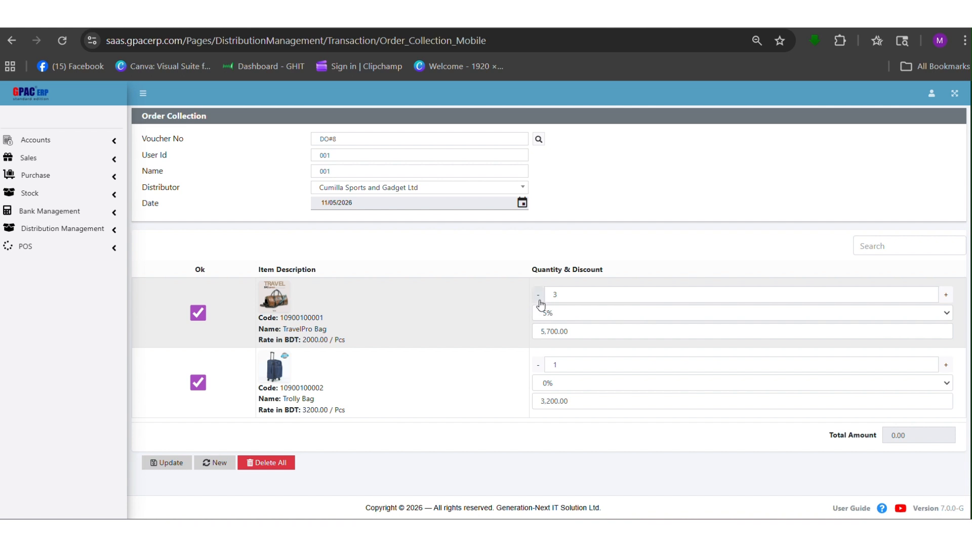
- Reduce the TravelPro Bag quantity to 2 and confirm the update of the order
{"action": "left_click", "coordinate": [539, 299]}
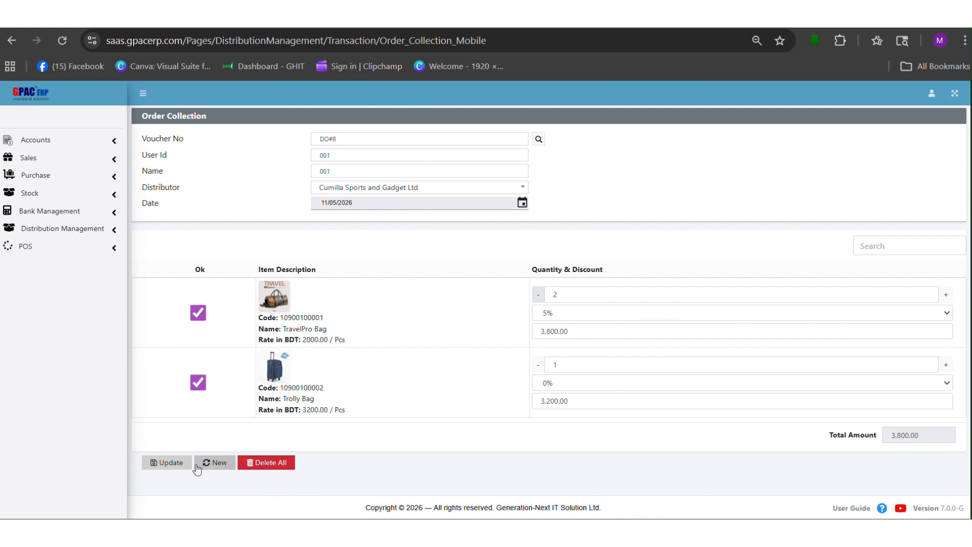
{"action": "left_click", "coordinate": [160, 463]}
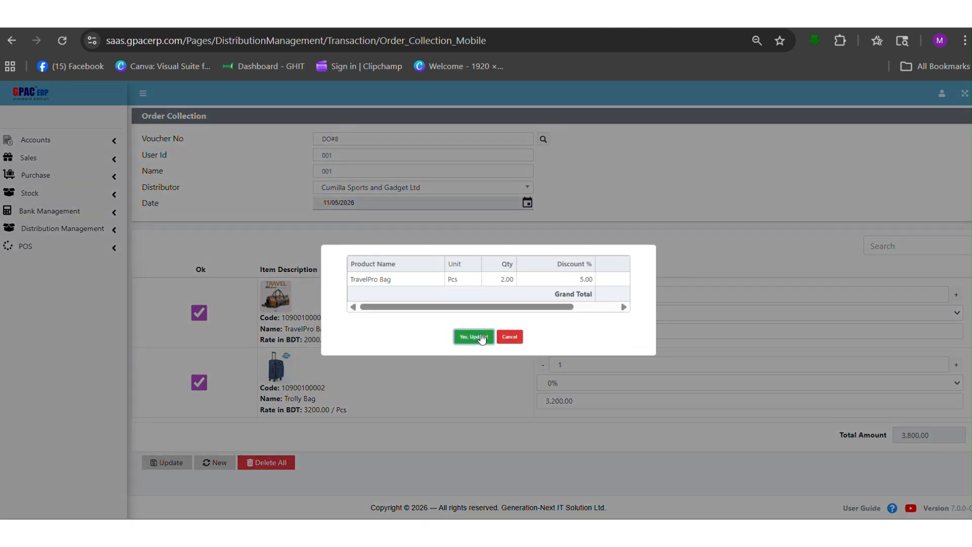
{"action": "left_click", "coordinate": [475, 337]}
{"action": "left_click", "coordinate": [489, 312]}
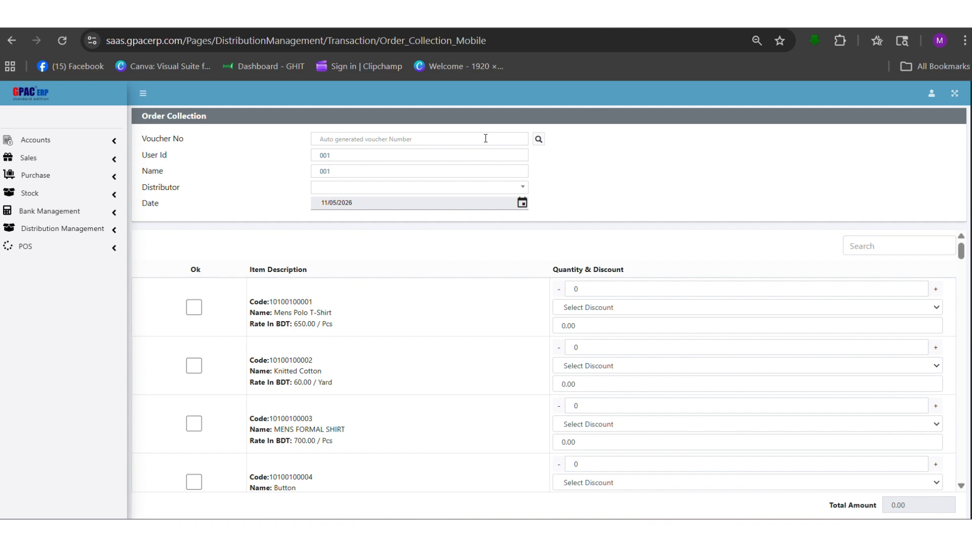
- Enter the order's voucher number again and look up the updated order to check its items
{"action": "left_click", "coordinate": [485, 138]}
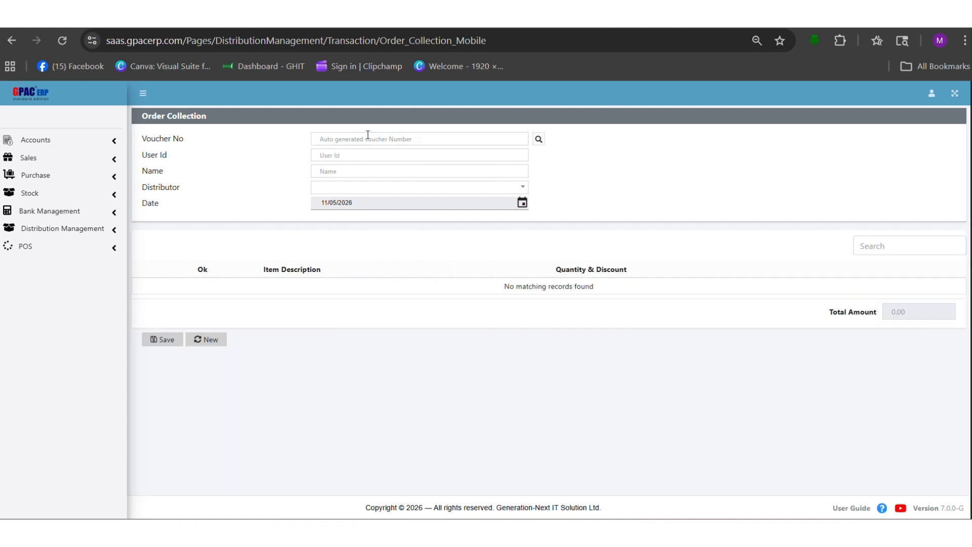
{"action": "left_click", "coordinate": [367, 134]}
{"action": "type", "text": "DO"}
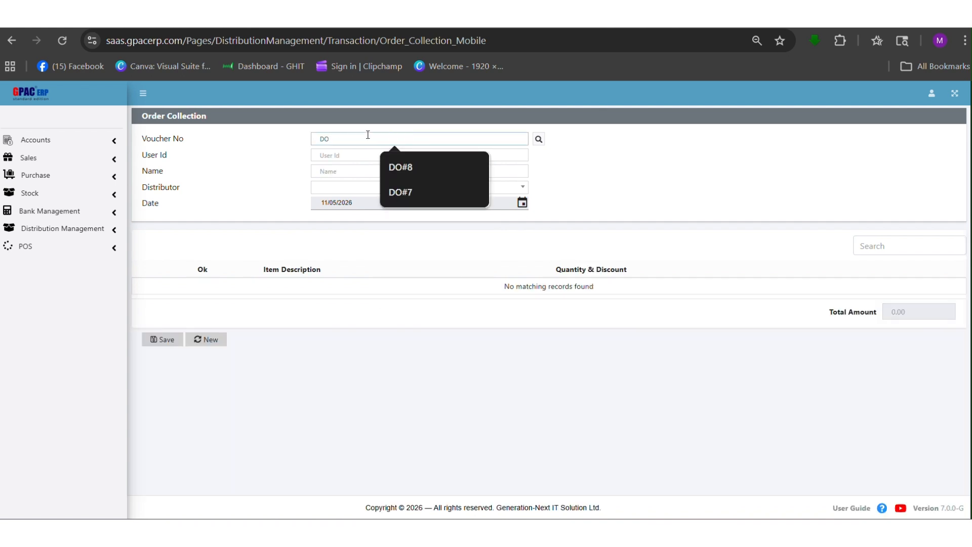
{"action": "type", "text": "#8"}
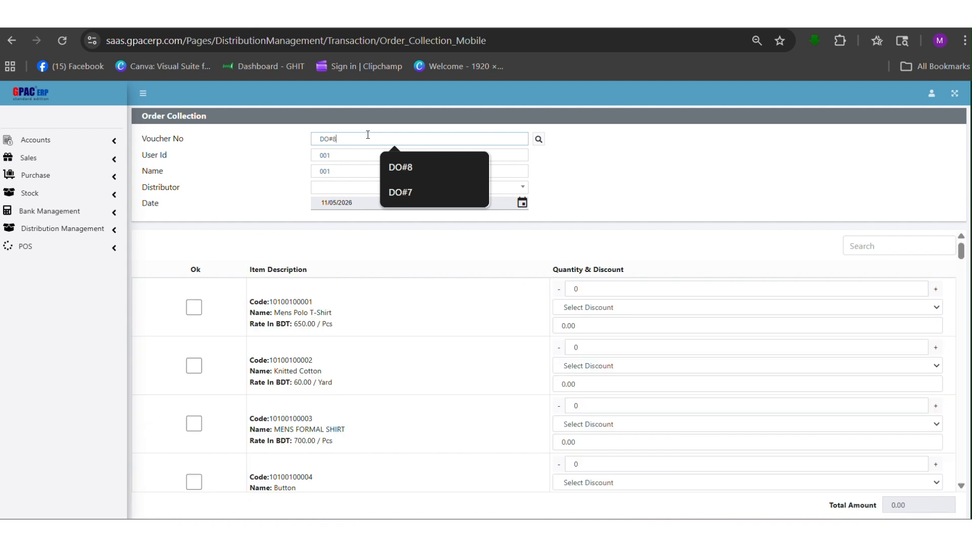
{"action": "left_click", "coordinate": [538, 139]}
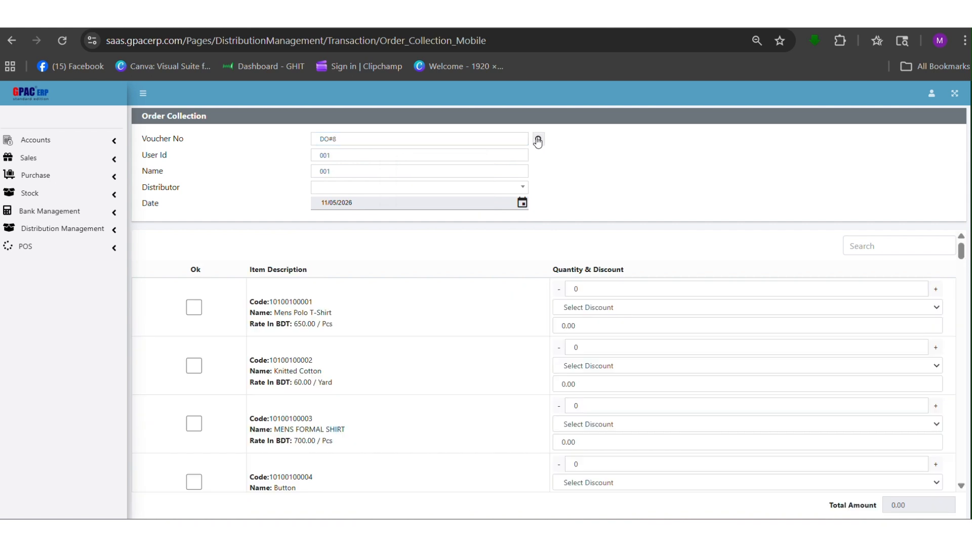
{"action": "left_click", "coordinate": [538, 140]}
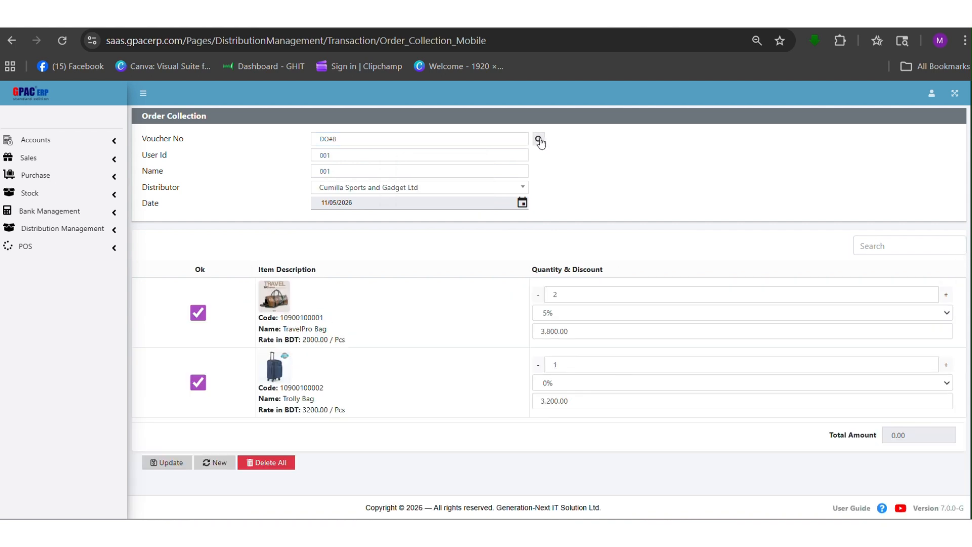